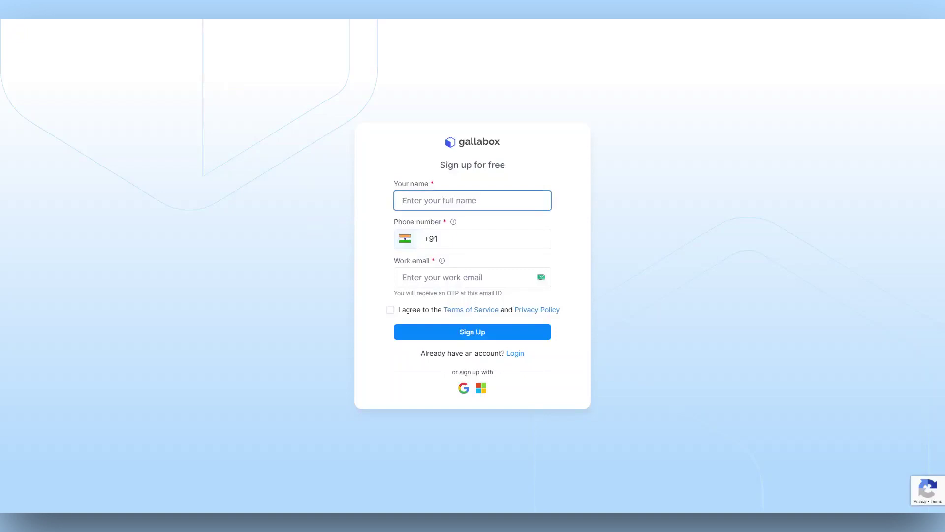
type("Ga")
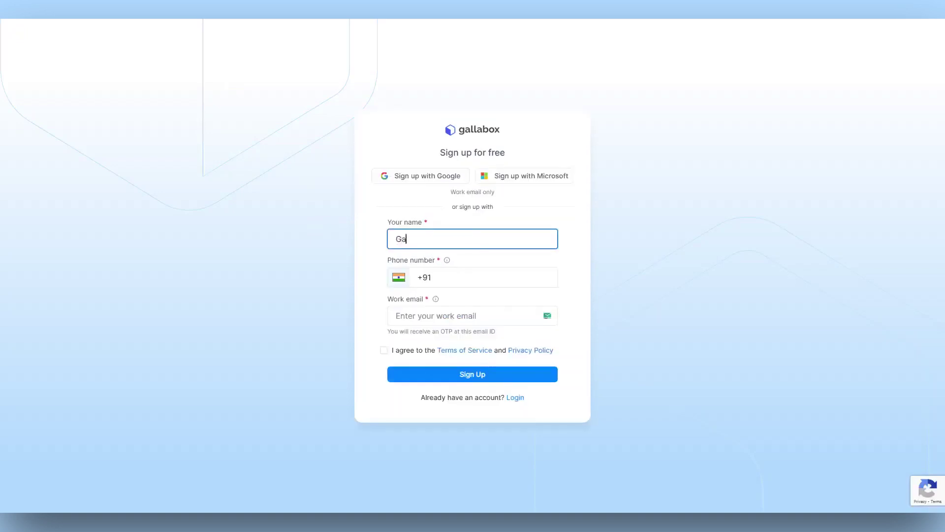
type("llabox test")
Enter the phone number and paste the work email, accept the terms and privacy policy, and submit sign-up.
key("Tab")
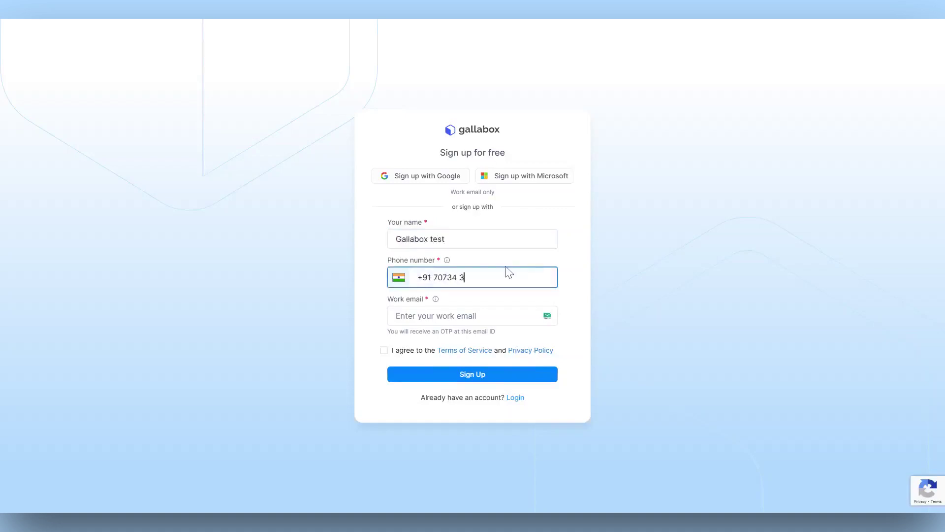
left_click(549, 315)
key("ctrl+v")
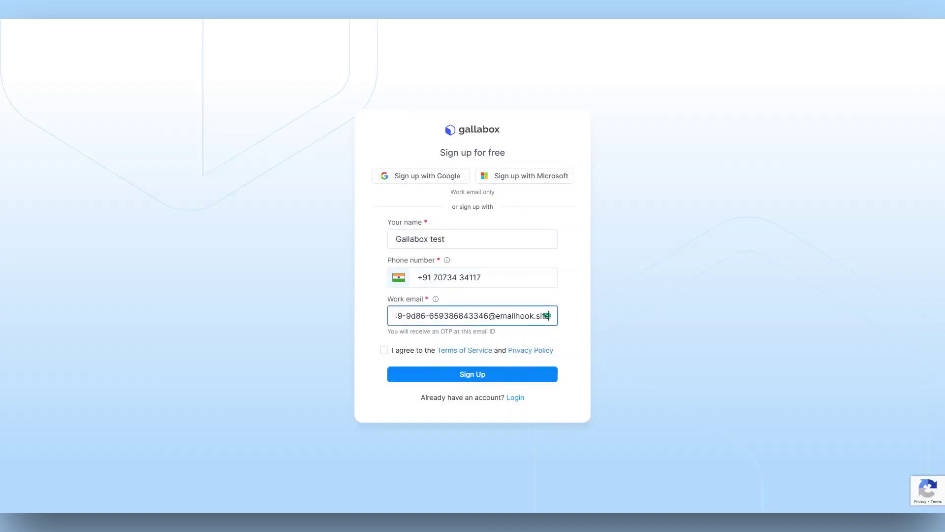
left_click(383, 353)
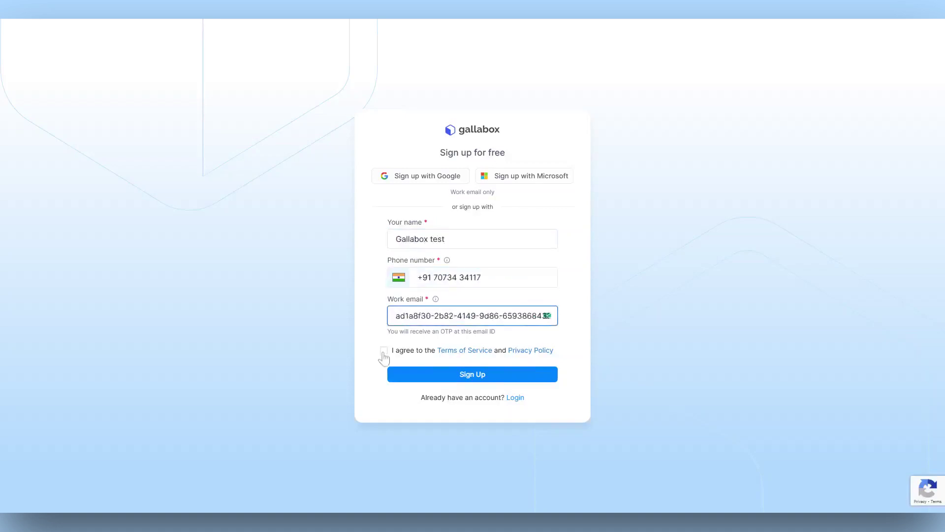
left_click(383, 353)
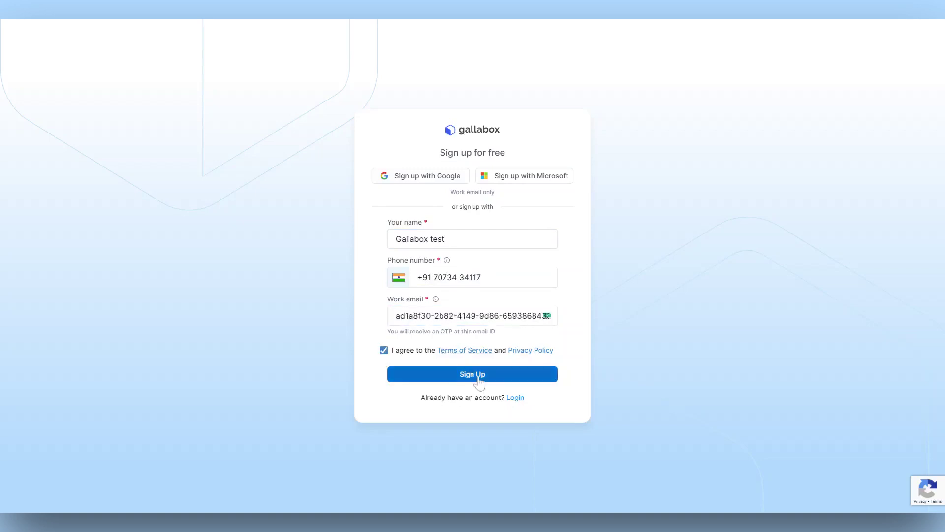
left_click(480, 380)
Paste the six-digit code to verify the email, confirm the password and create the account.
left_click(480, 379)
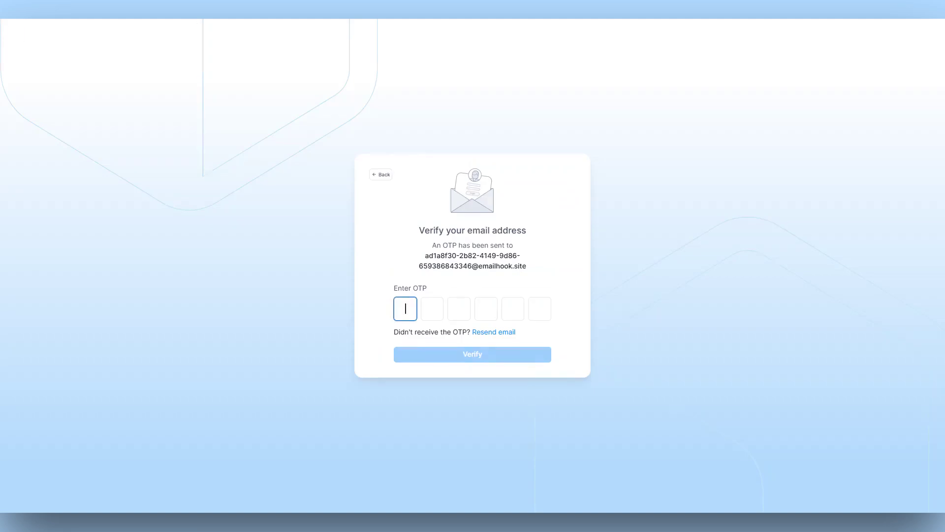
key("ctrl+v")
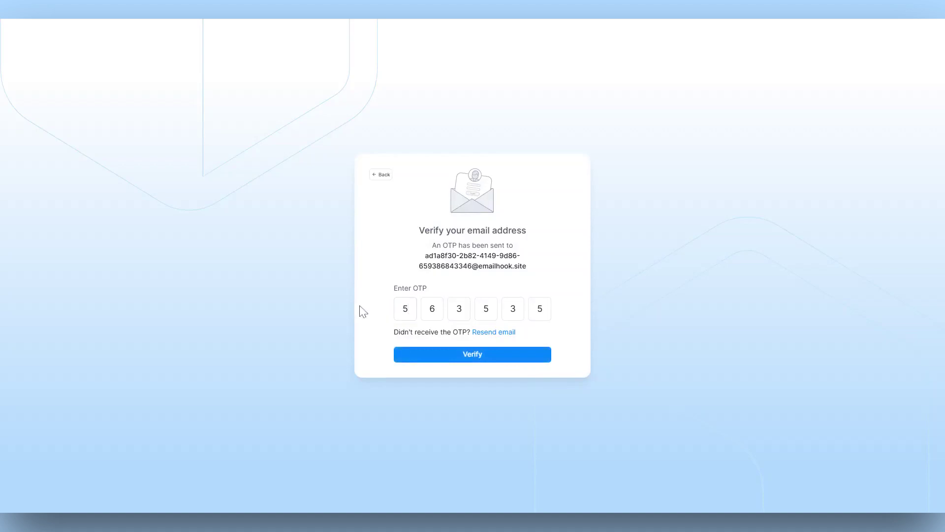
left_click(458, 357)
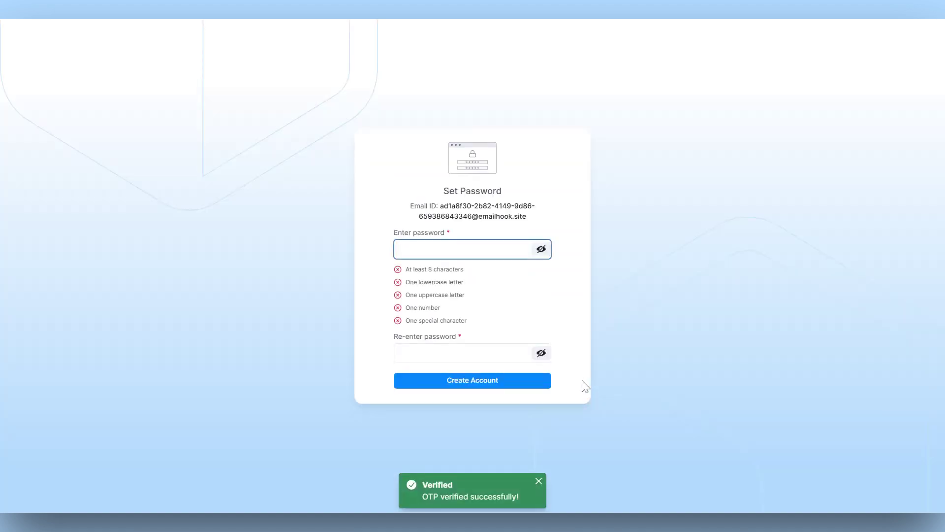
left_click(518, 353)
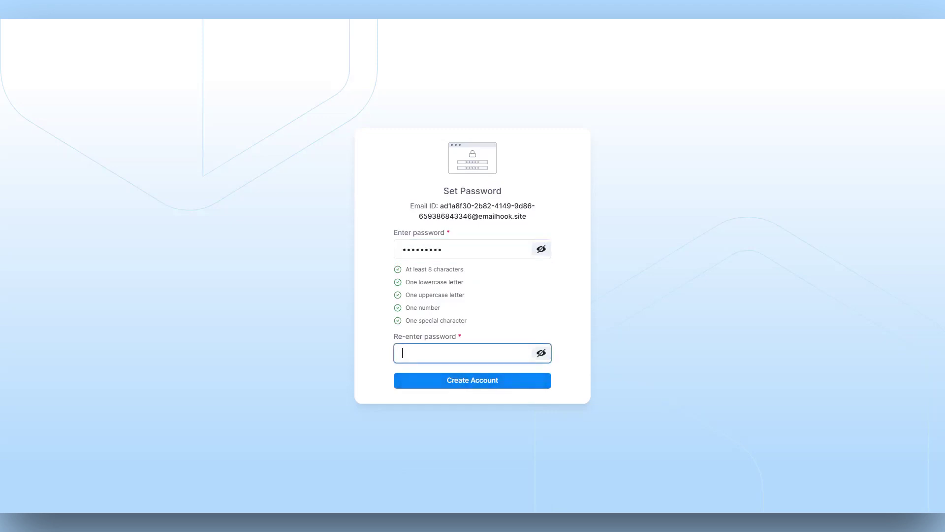
left_click(482, 382)
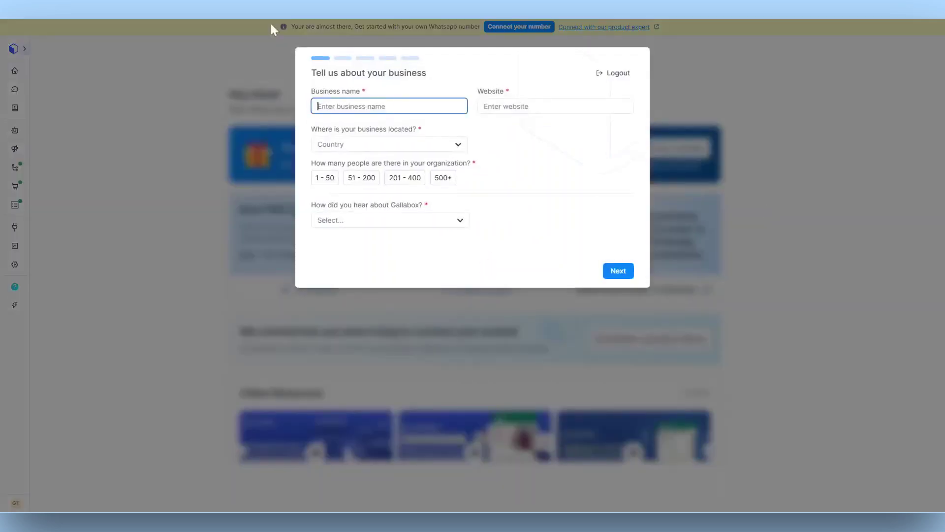
type("Mintree")
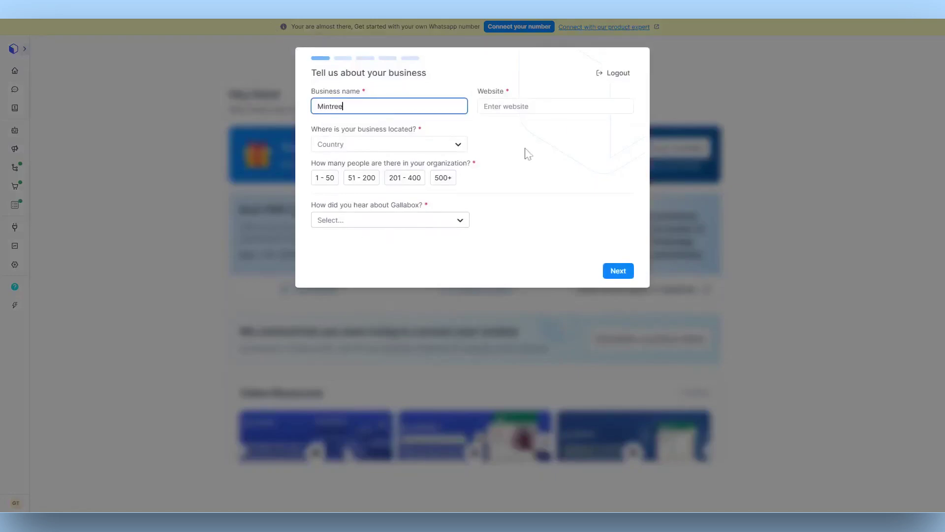
Move to the website entry, then choose India as the country and Maharashtra as the state.
key("Tab")
type("www.mintree.cn")
left_click(411, 144)
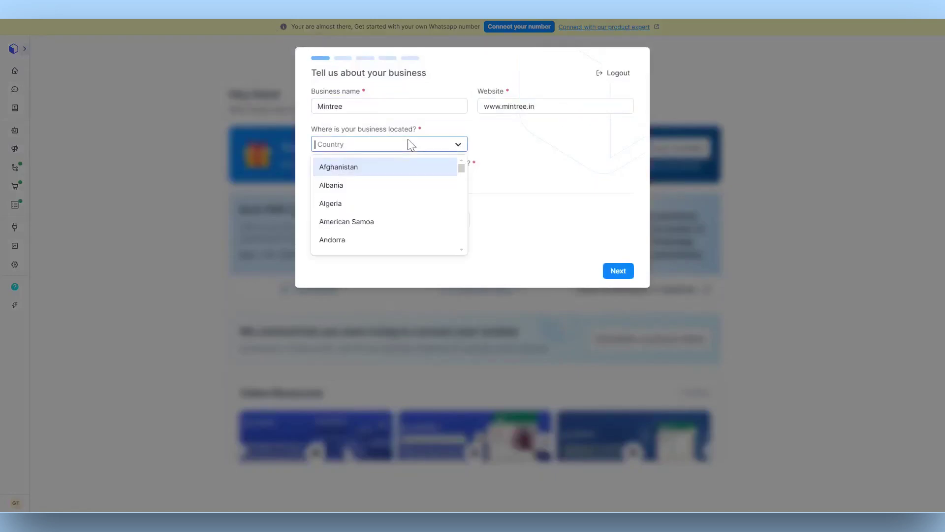
type("India")
key("Return")
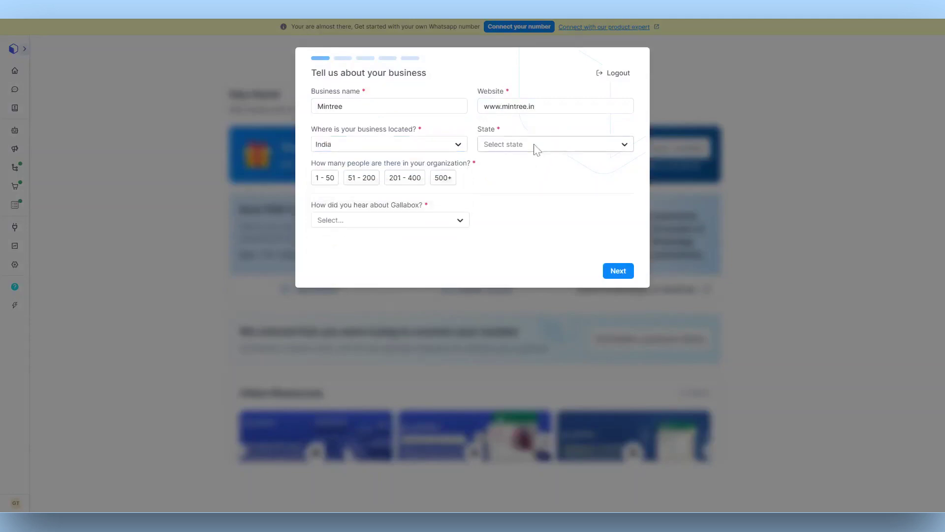
left_click(534, 146)
type("Maha")
key("Return")
Set organization size to 1 - 50 people and Google as the referral source.
left_click(325, 178)
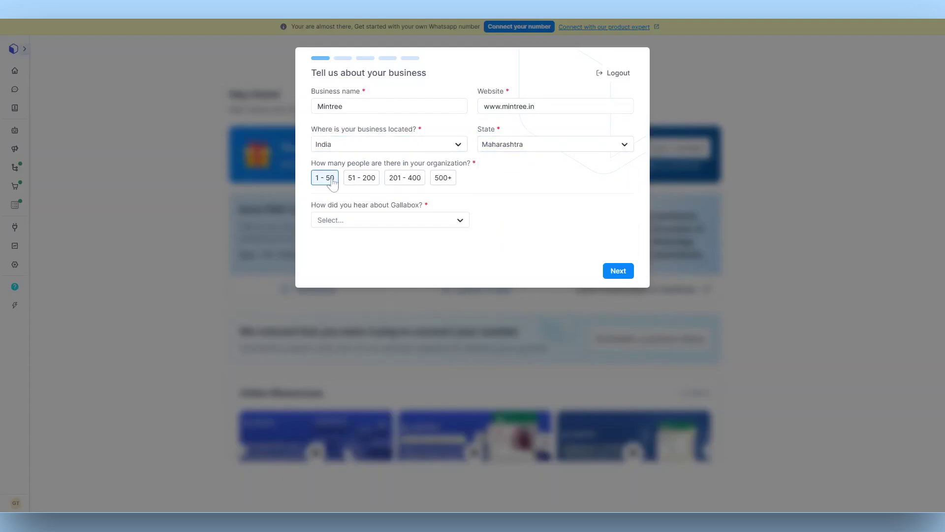
left_click(361, 224)
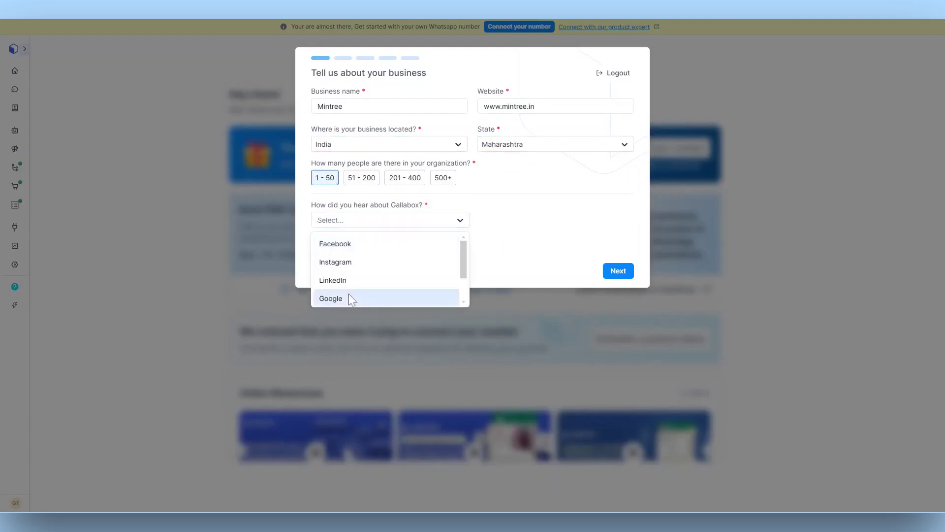
left_click(348, 297)
Submit business details, then choose the Founder role and Others industry and submit.
key("Return")
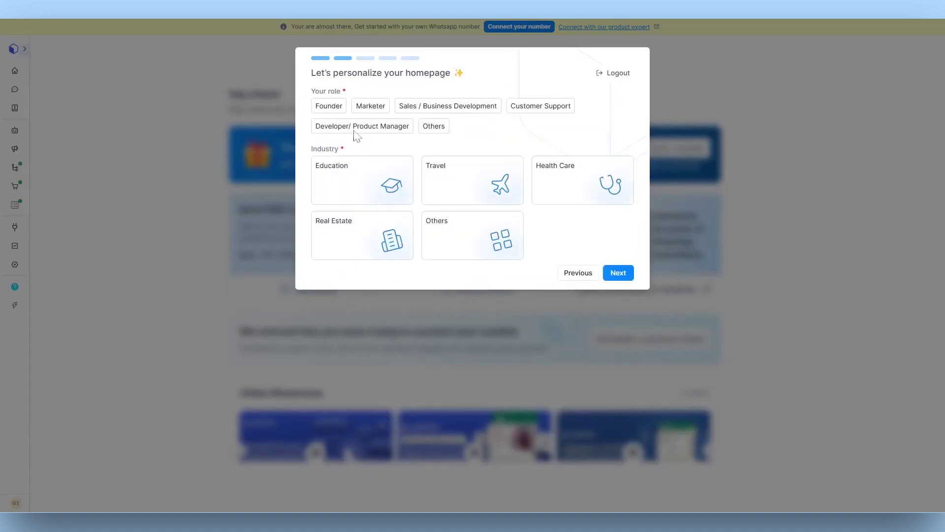
left_click(329, 108)
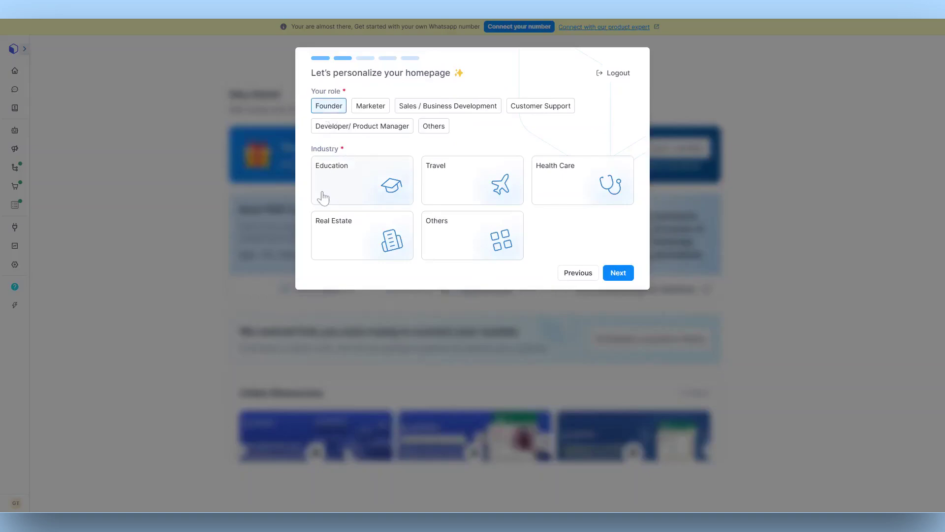
left_click(482, 232)
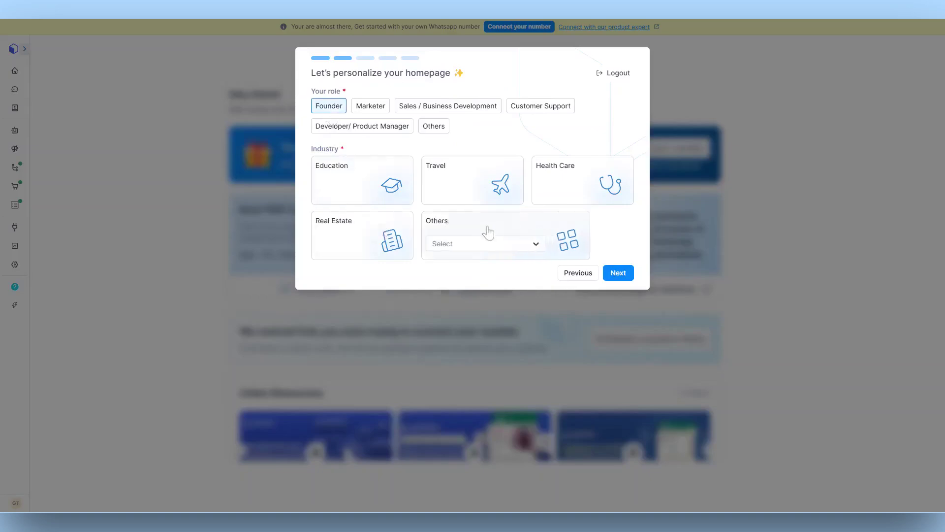
left_click(476, 244)
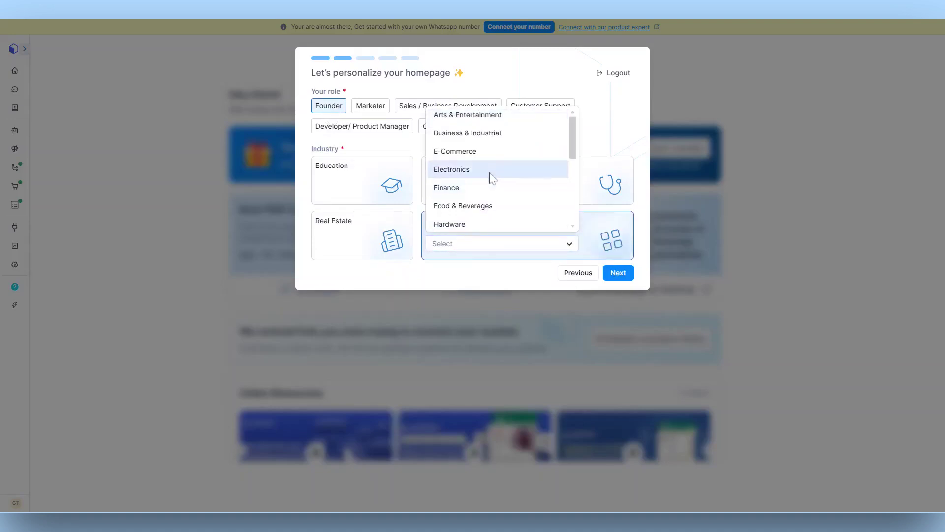
scroll(491, 181, "down", 5)
left_click(493, 222)
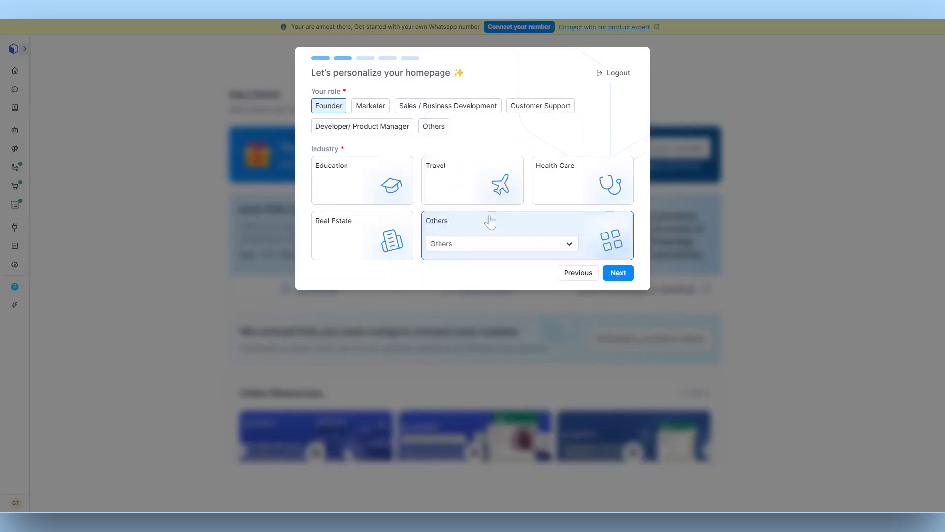
left_click(621, 275)
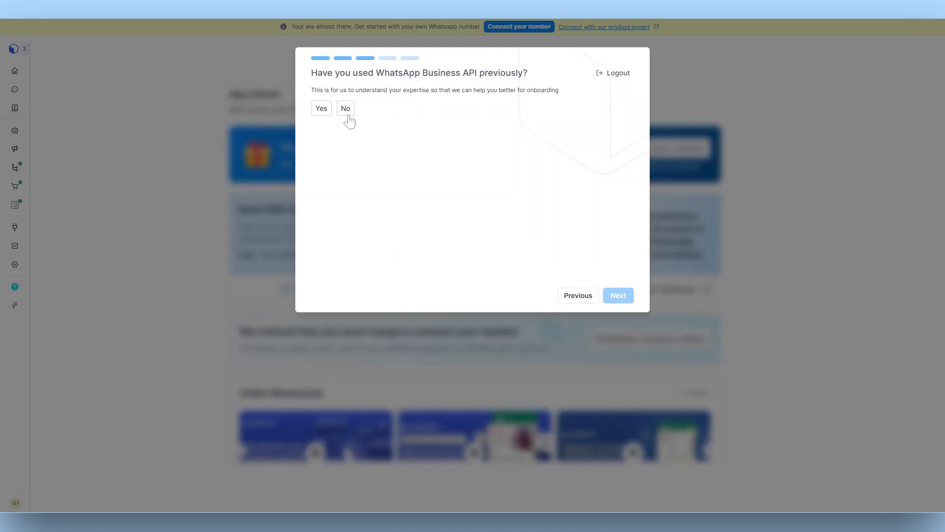
Answer Yes with a previous API provider and advance, then switch the answer to No.
left_click(322, 108)
left_click(345, 184)
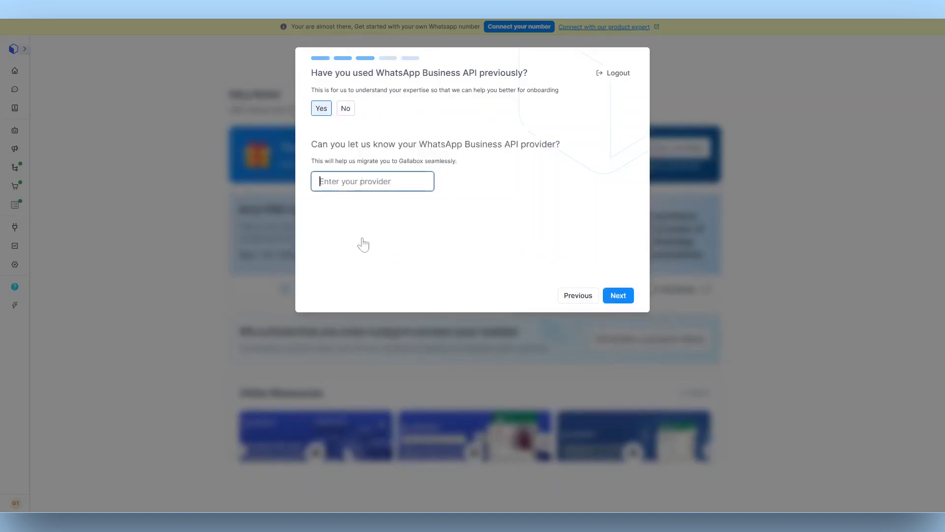
type("W")
type("ati")
left_click(666, 221)
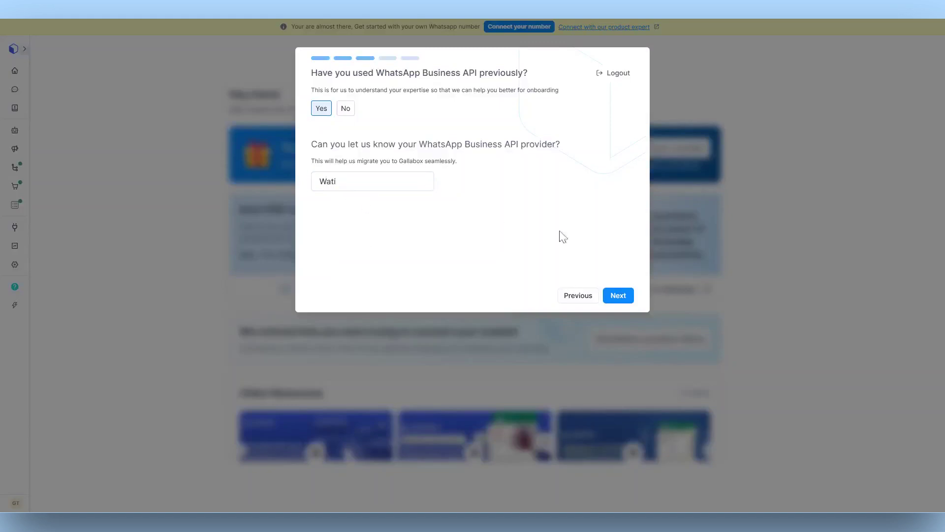
left_click(617, 298)
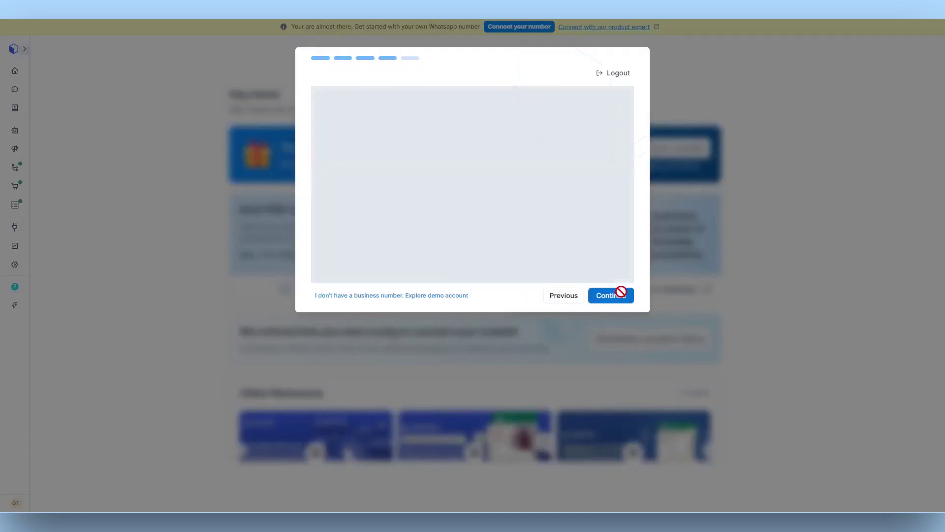
left_click(345, 110)
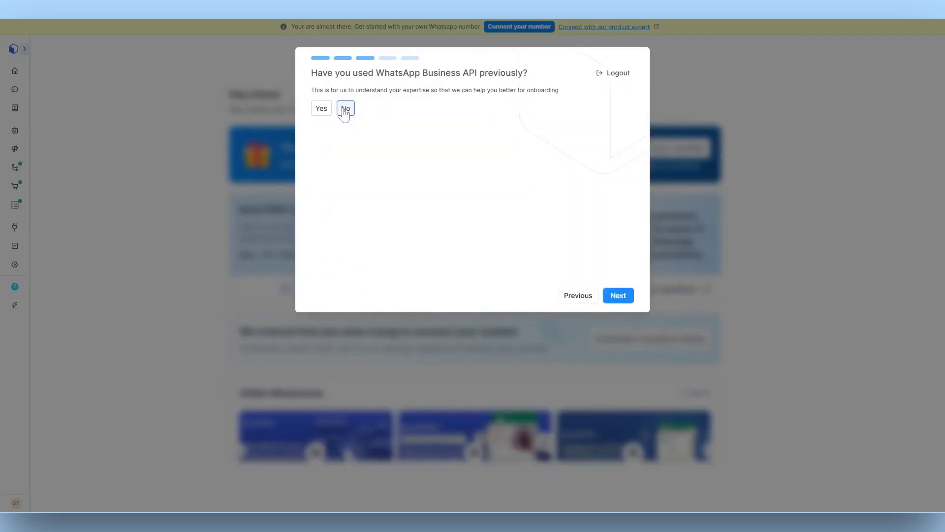
Advance to the connect-your-business-number-to-WhatsApp-API onboarding step.
left_click(618, 297)
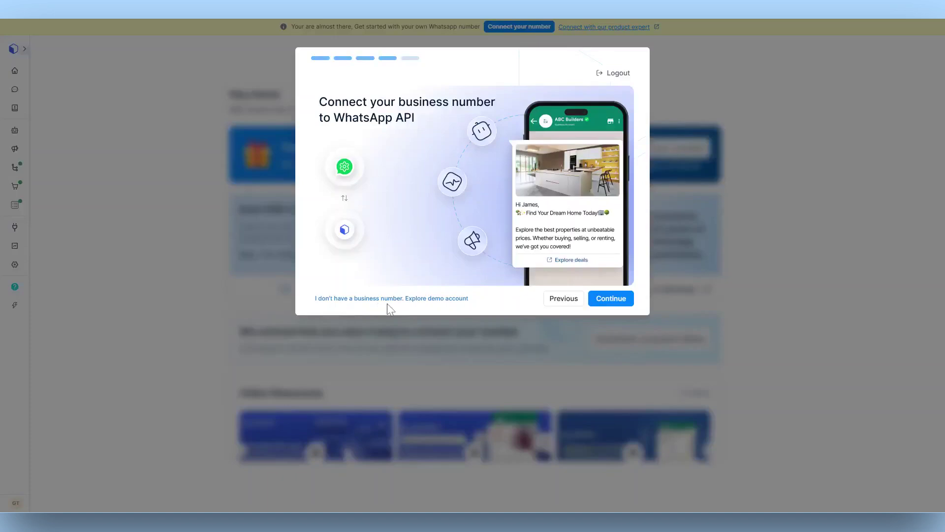
Choose to explore a demo account and send the activation link to the WhatsApp number.
left_click(417, 308)
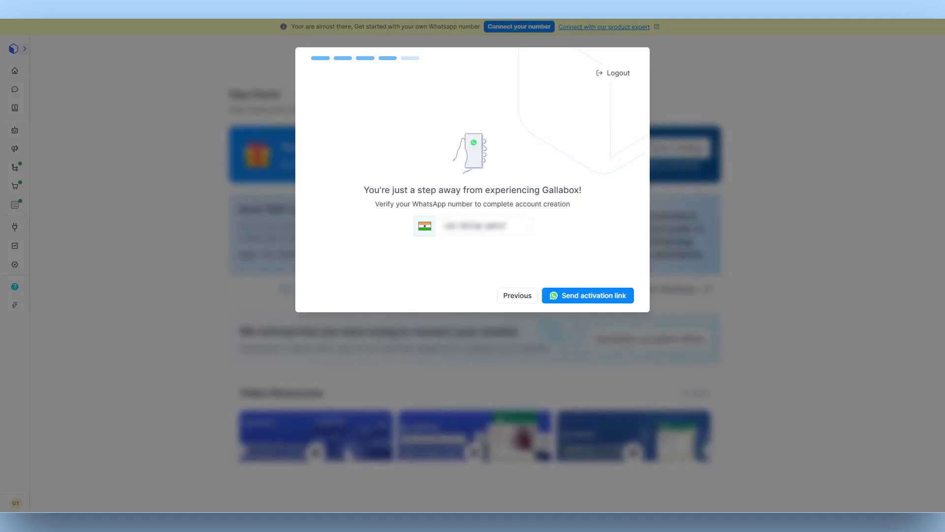
left_click(588, 296)
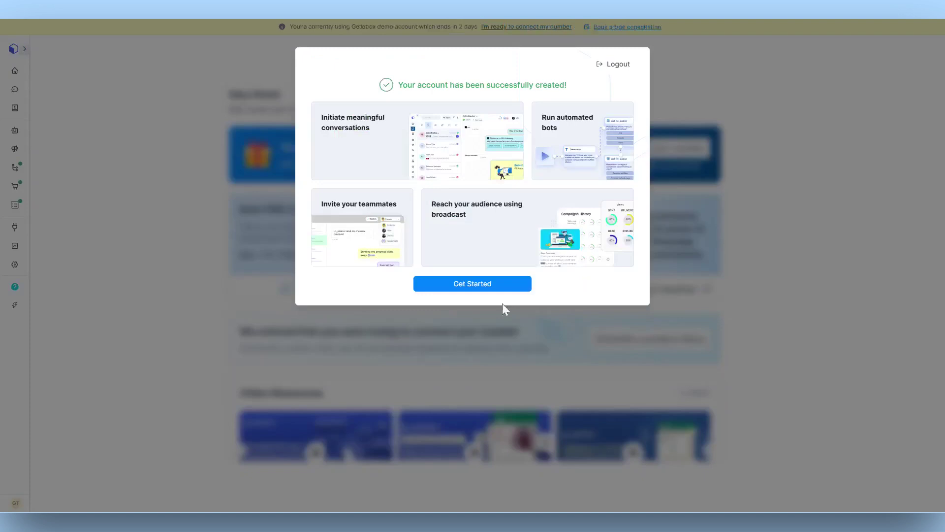
Close the welcome, submit the uploaded contacts file and continue through field mapping to import.
left_click(506, 286)
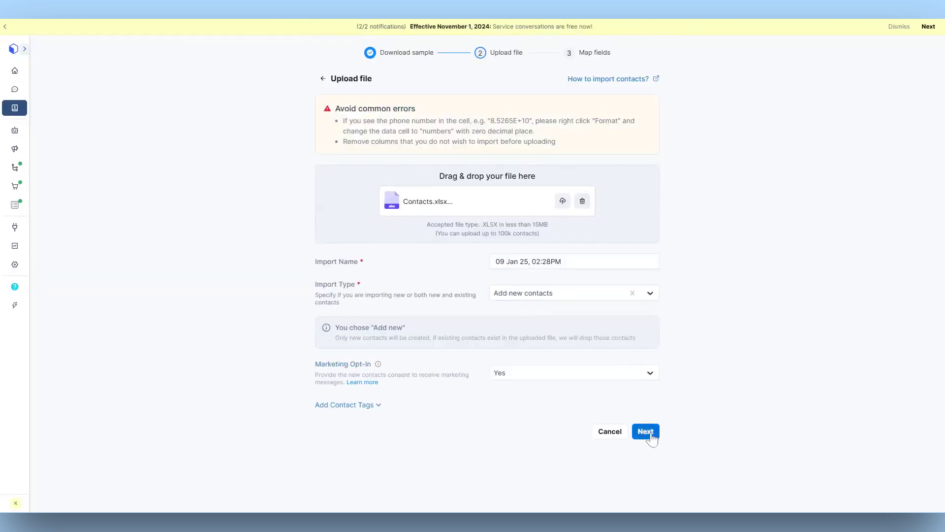
left_click(646, 430)
left_click(743, 486)
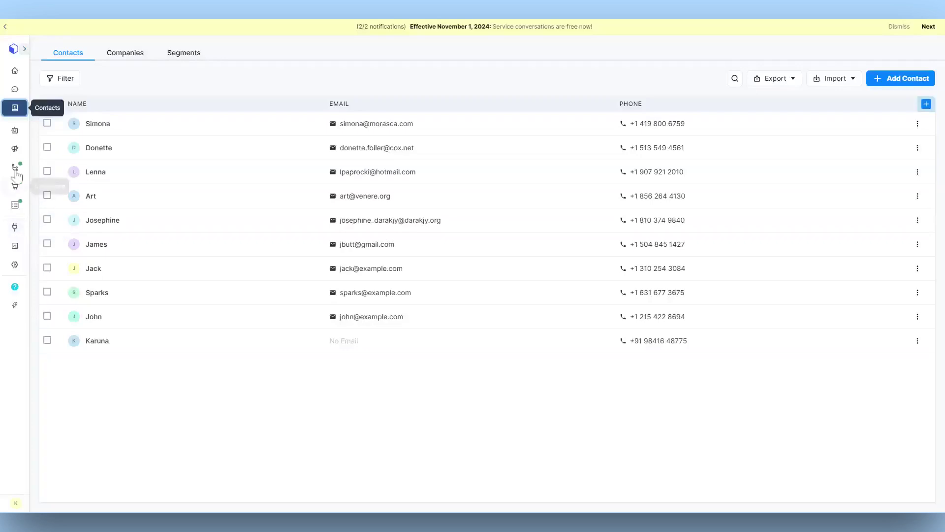
Start a new broadcast with the with_image template targeting the All contacts segment of 10 contacts.
left_click(15, 148)
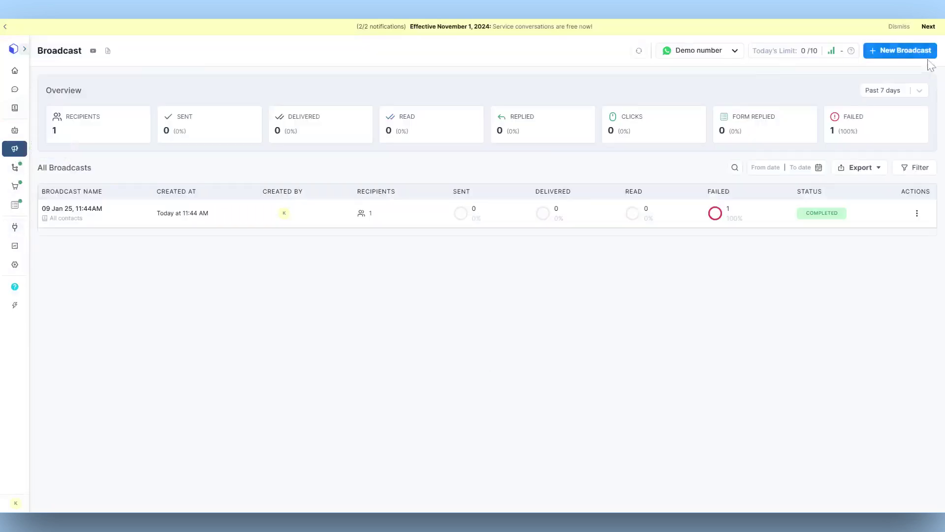
left_click(911, 52)
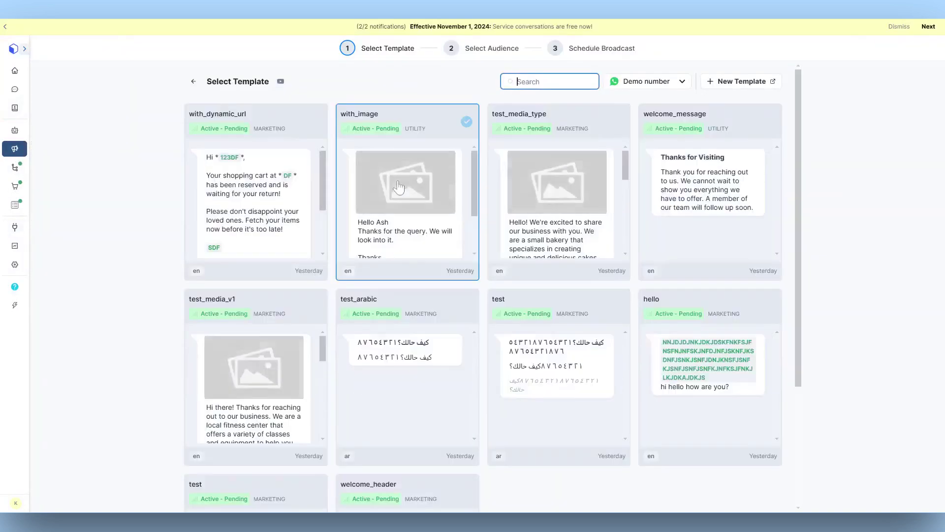
left_click(399, 188)
left_click(197, 227)
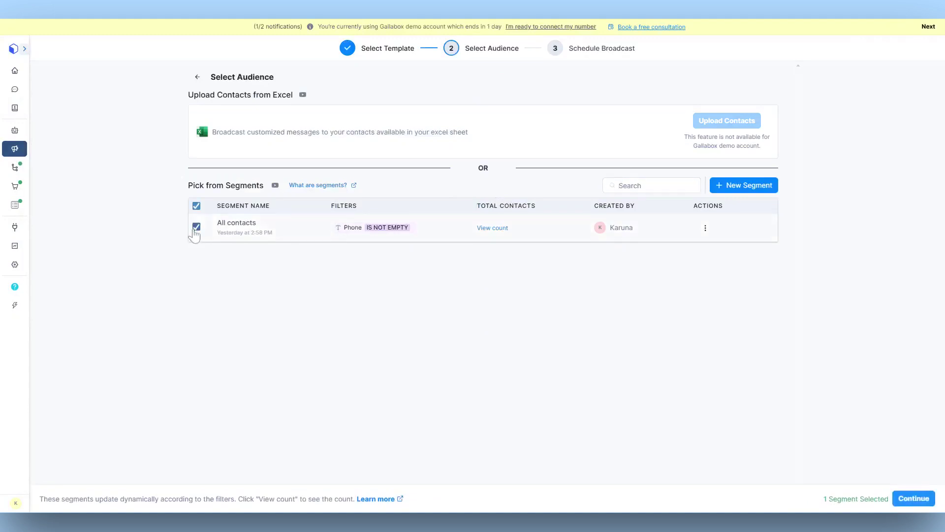
left_click(494, 230)
Confirm the template variables and send the broadcast immediately.
left_click(914, 499)
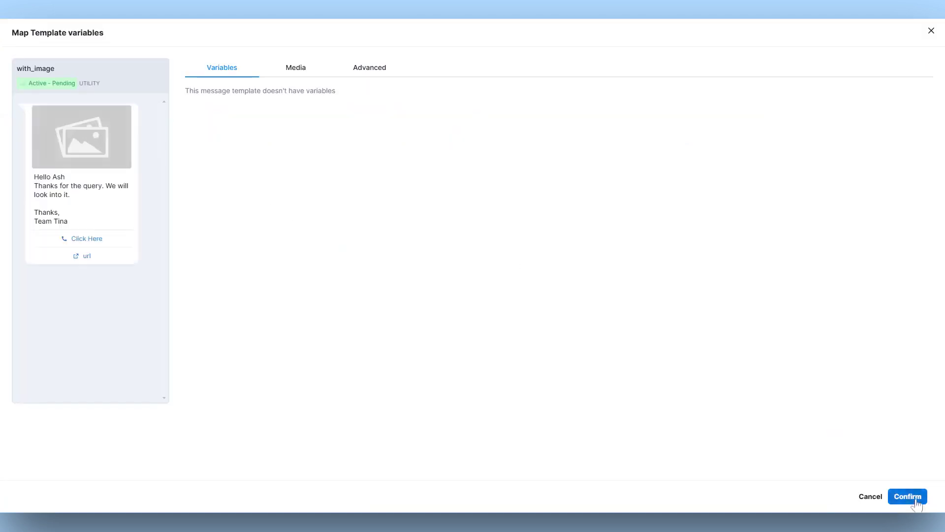
left_click(907, 496)
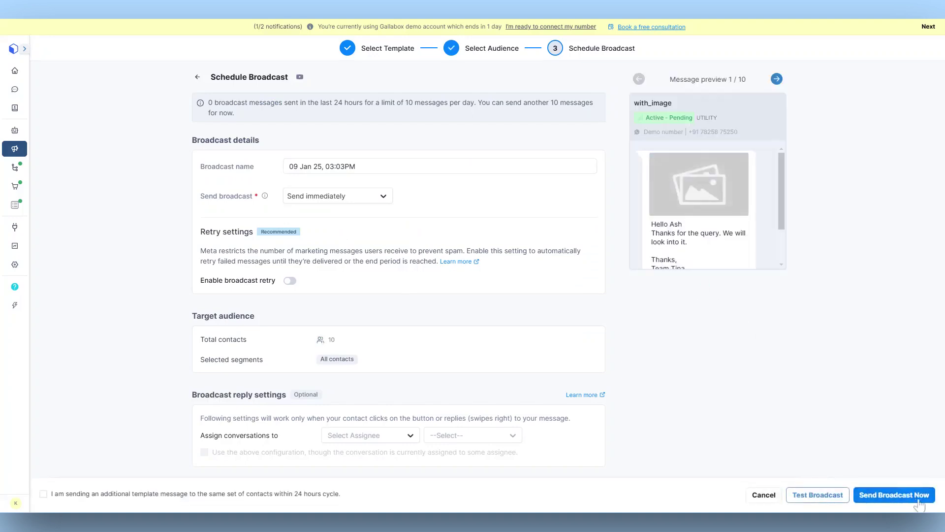
left_click(913, 500)
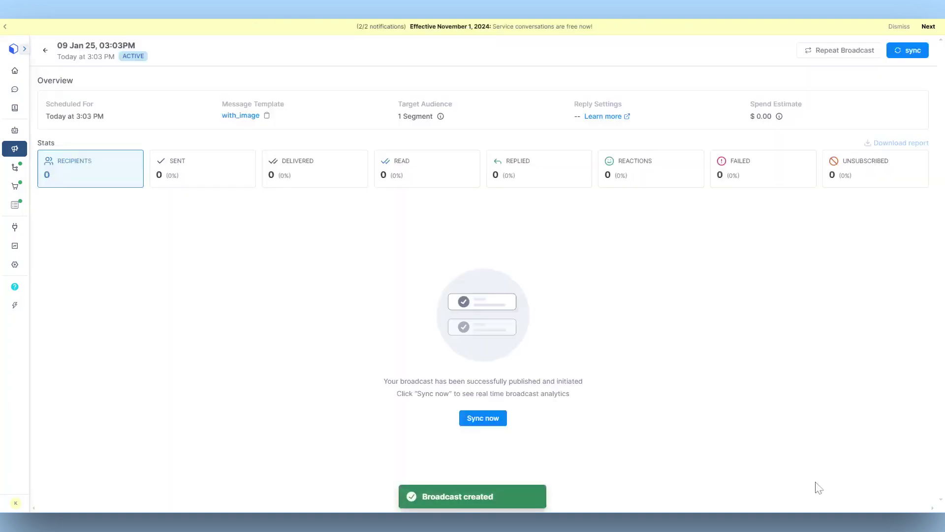
View the Zoho CRM & Signals integration details, then return to the full integrations list.
left_click(14, 227)
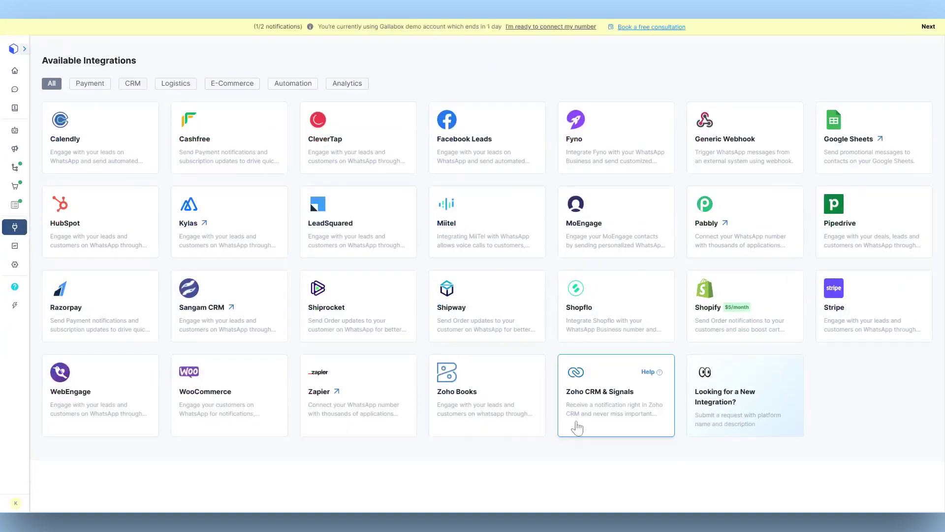
left_click(575, 426)
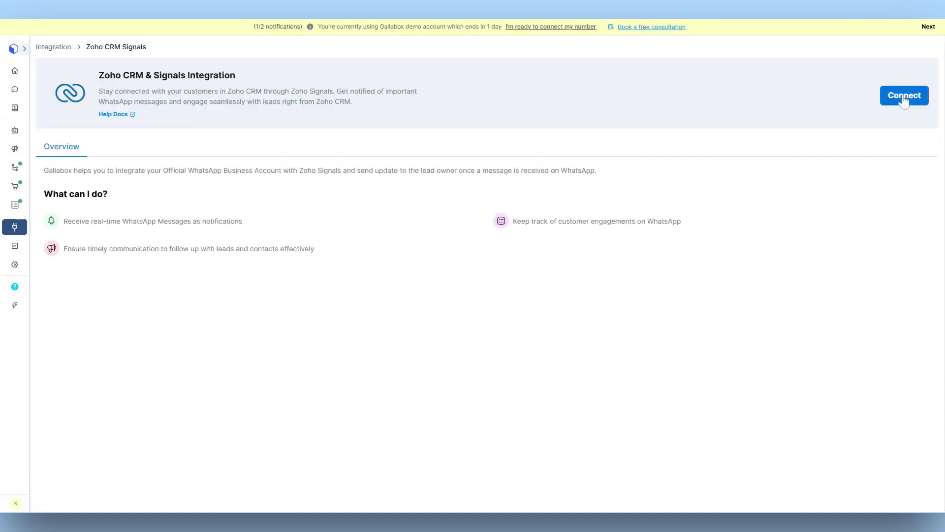
left_click(53, 47)
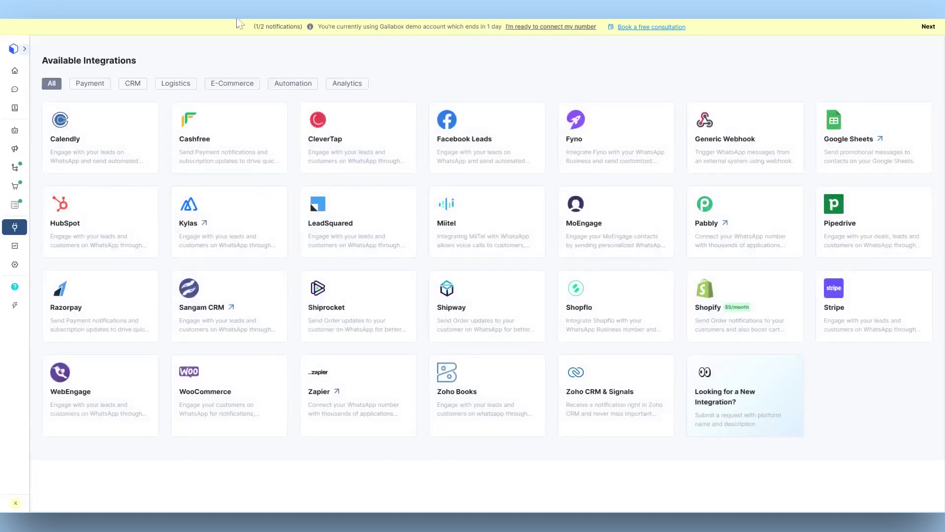
Return to the home dashboard and start connecting a real WhatsApp number from the banner.
left_click(15, 77)
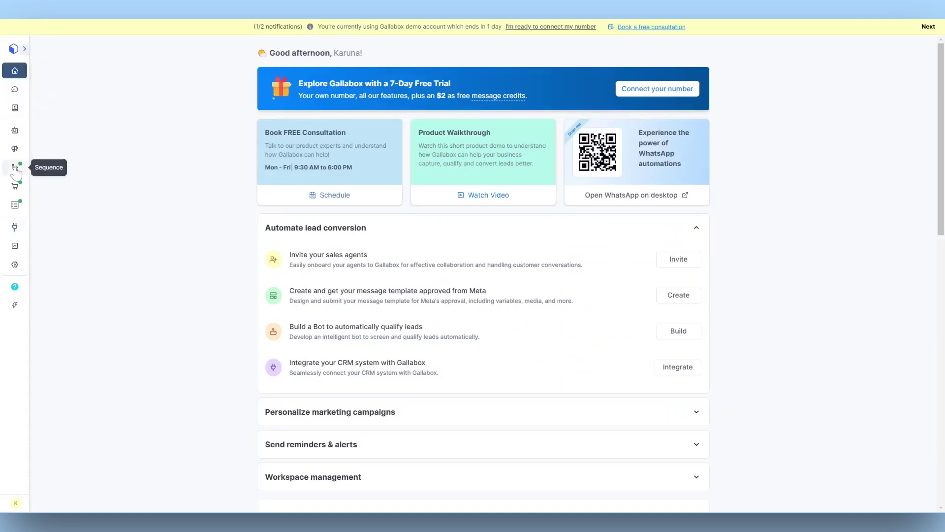
left_click(539, 31)
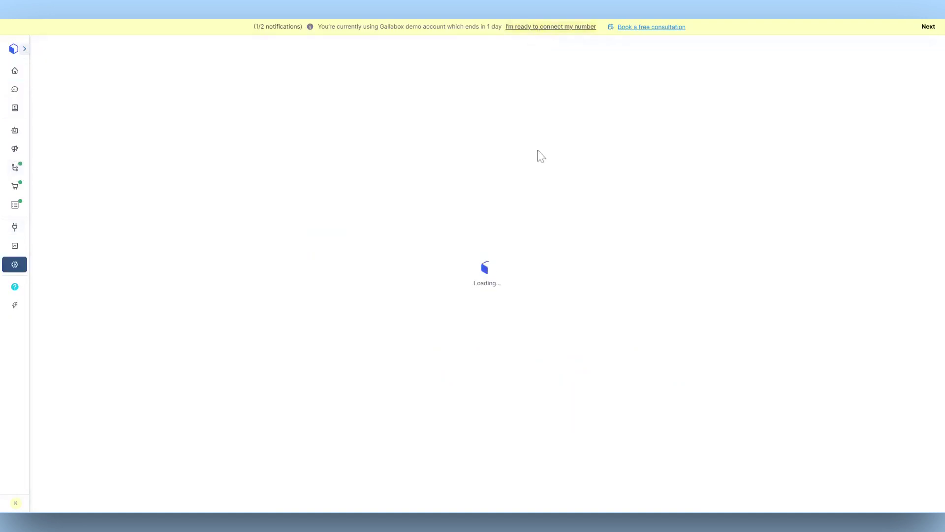